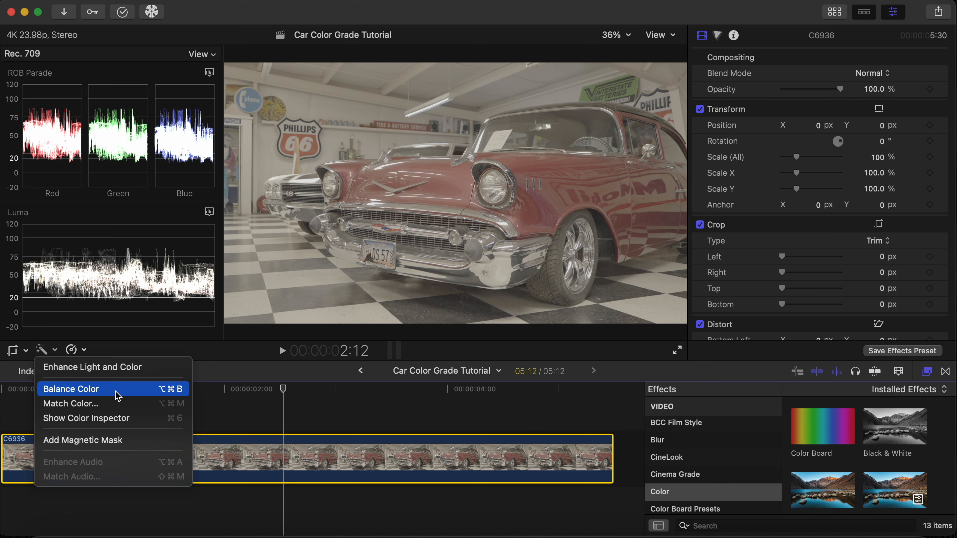
# Apply Balance Color to the clip using the White Balance method, sampling the white wall beside the Phillips 66 sign.
pyautogui.click(116, 392)
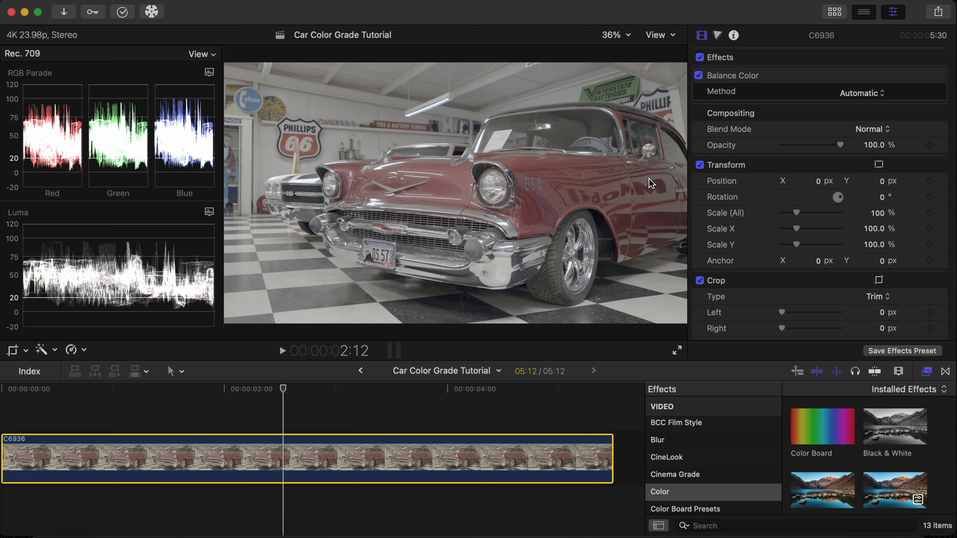
pyautogui.click(883, 93)
pyautogui.click(902, 109)
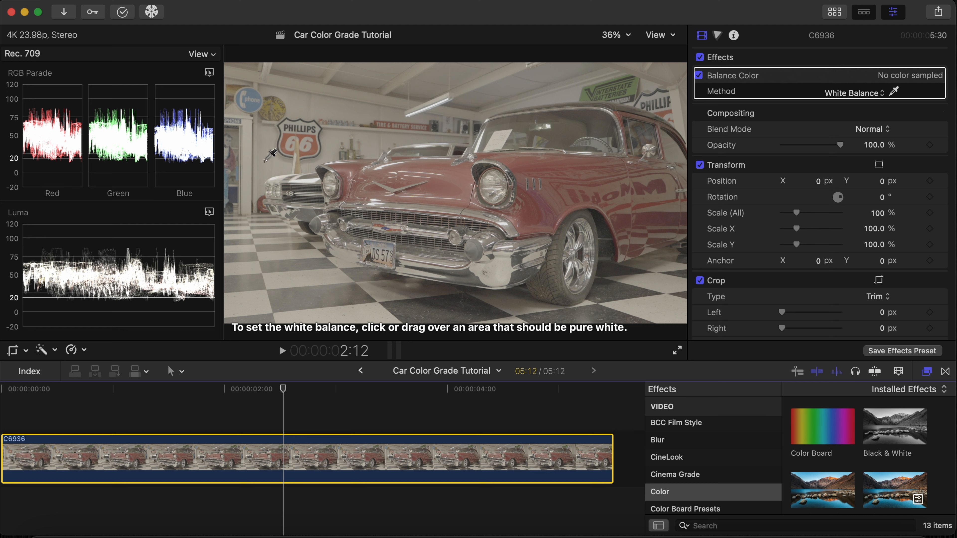
pyautogui.click(271, 161)
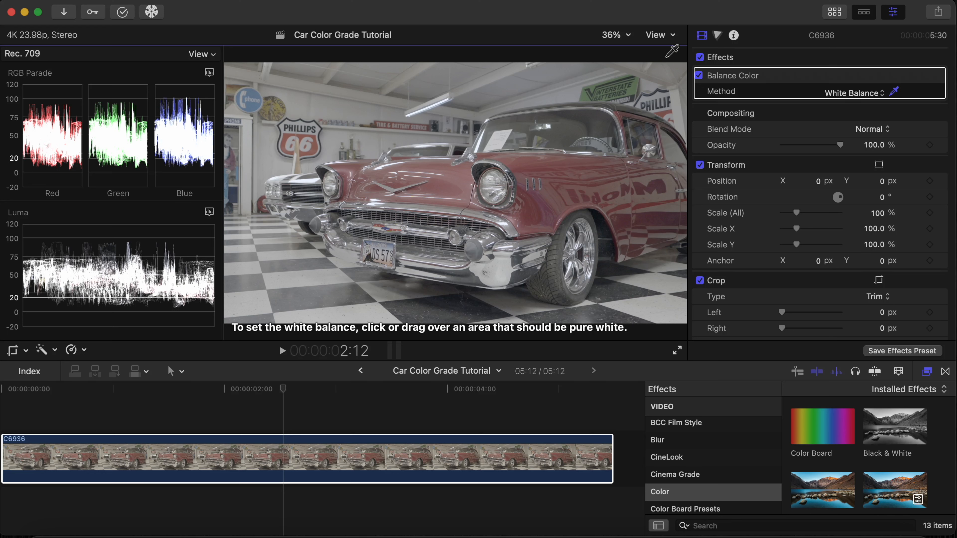
# Add a Color Board correction with exposure set to Shadows -40%, Midtones -90% and Highlights 64%.
pyautogui.click(718, 37)
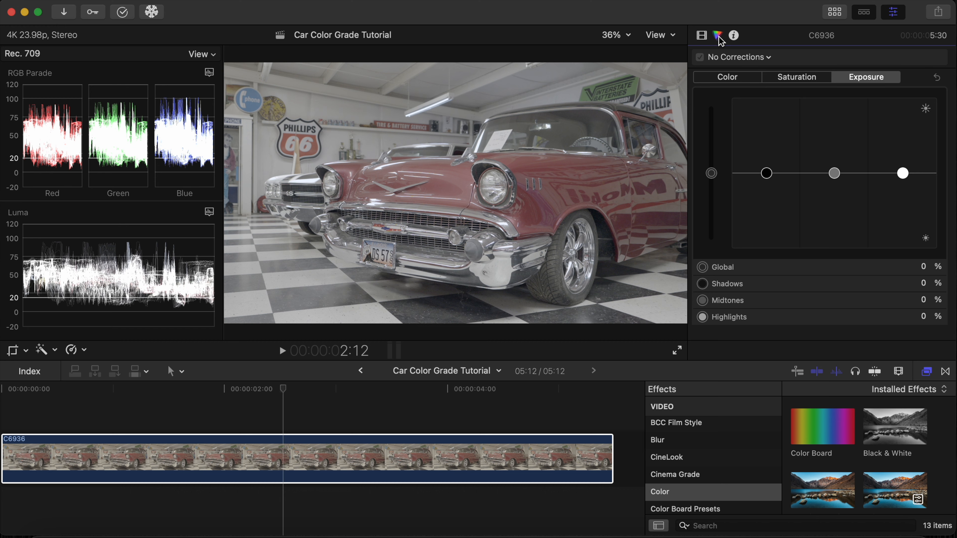
pyautogui.moveTo(768, 174); pyautogui.dragTo(773, 209)
pyautogui.moveTo(834, 173); pyautogui.dragTo(837, 245)
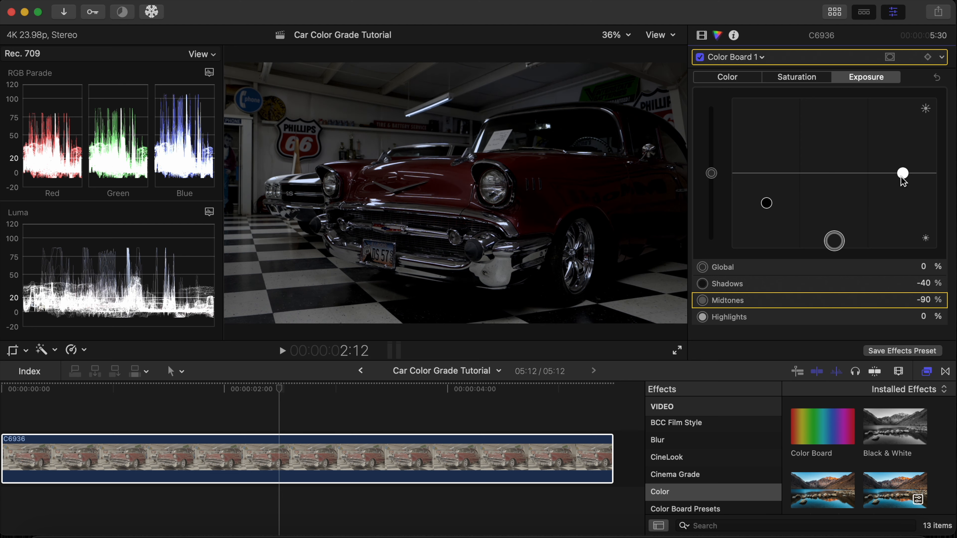
pyautogui.moveTo(903, 175); pyautogui.dragTo(904, 130)
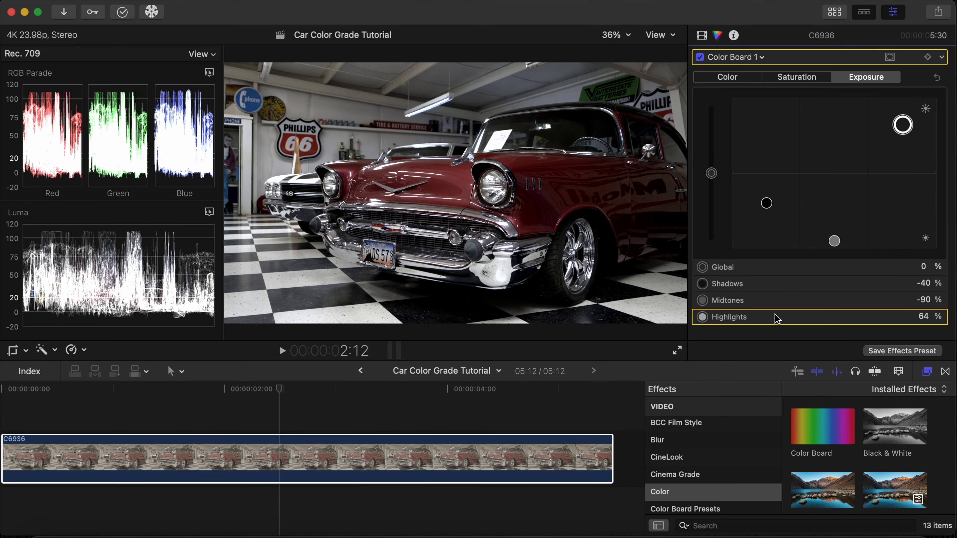
# Add the Custom LUT effect to the car clip and choose the CGS Teal N Orange LUT.
pyautogui.click(702, 492)
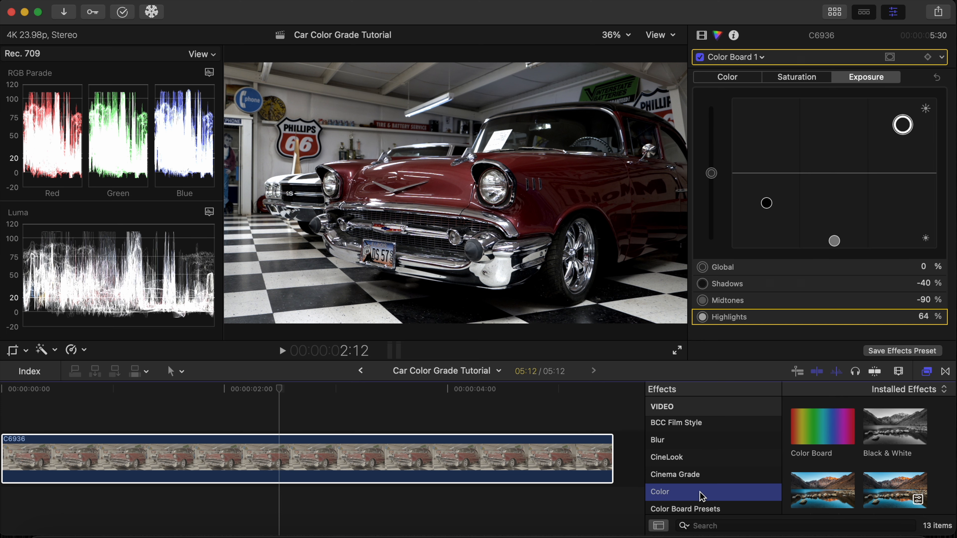
pyautogui.scroll(-3, 817, 495)
pyautogui.click(890, 453)
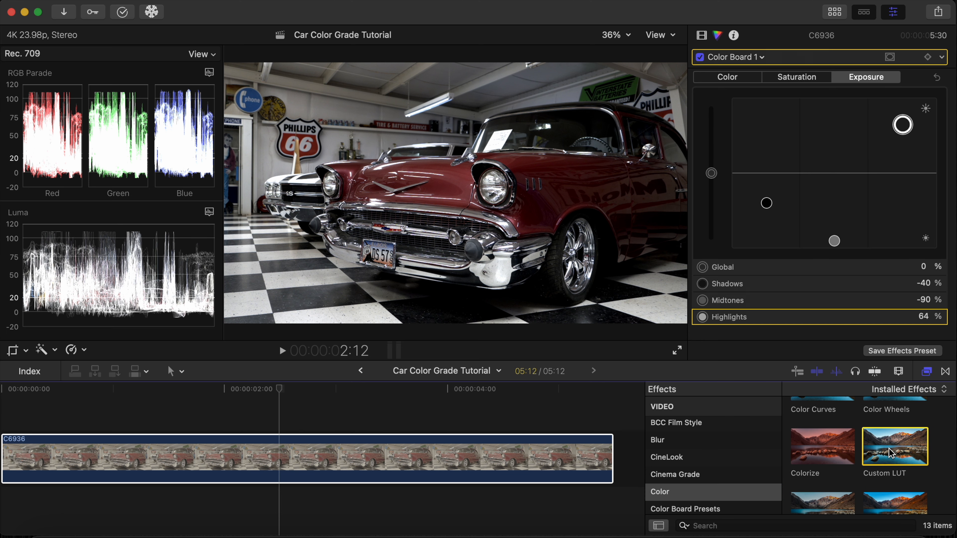
pyautogui.click(542, 464)
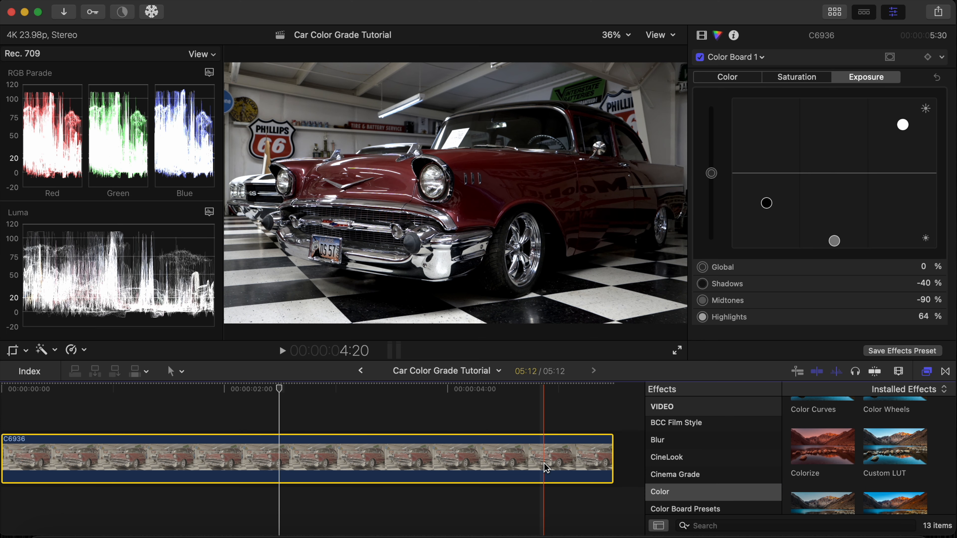
pyautogui.click(702, 36)
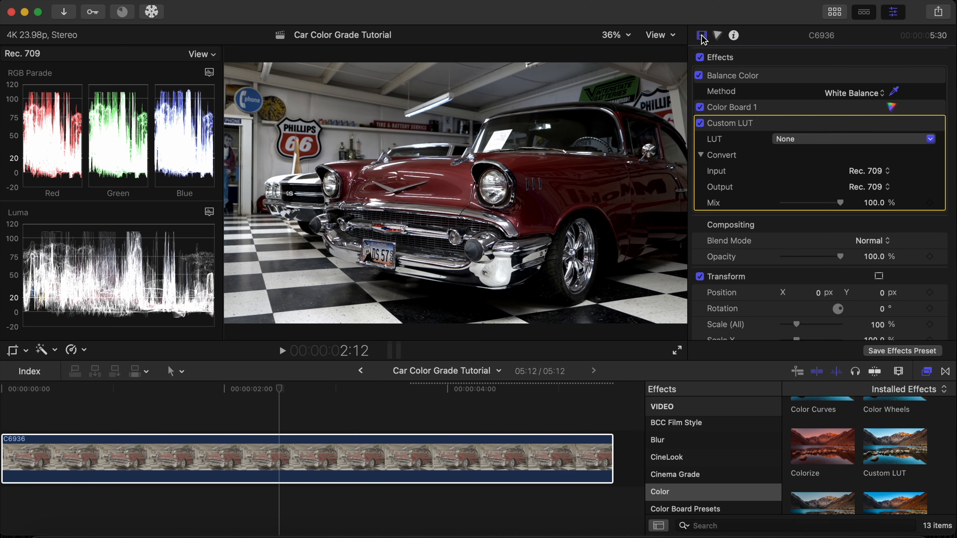
pyautogui.click(922, 139)
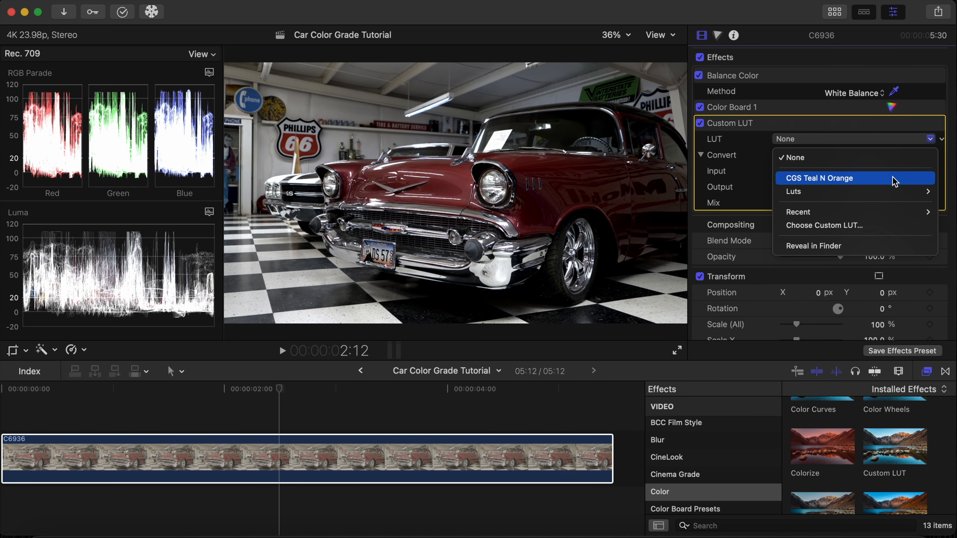
pyautogui.click(895, 179)
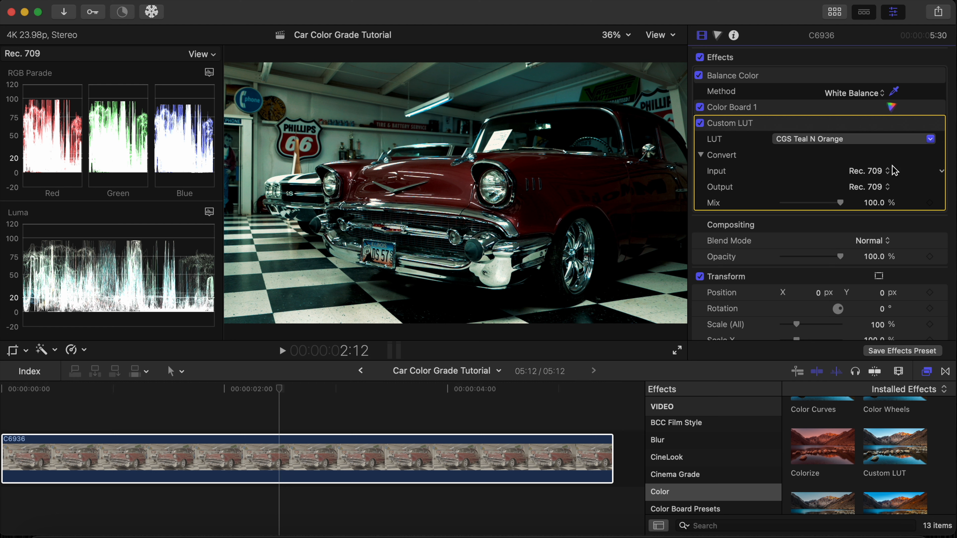
# Set the Highlights color in Color Board 1 to 199° at -13%.
pyautogui.click(892, 108)
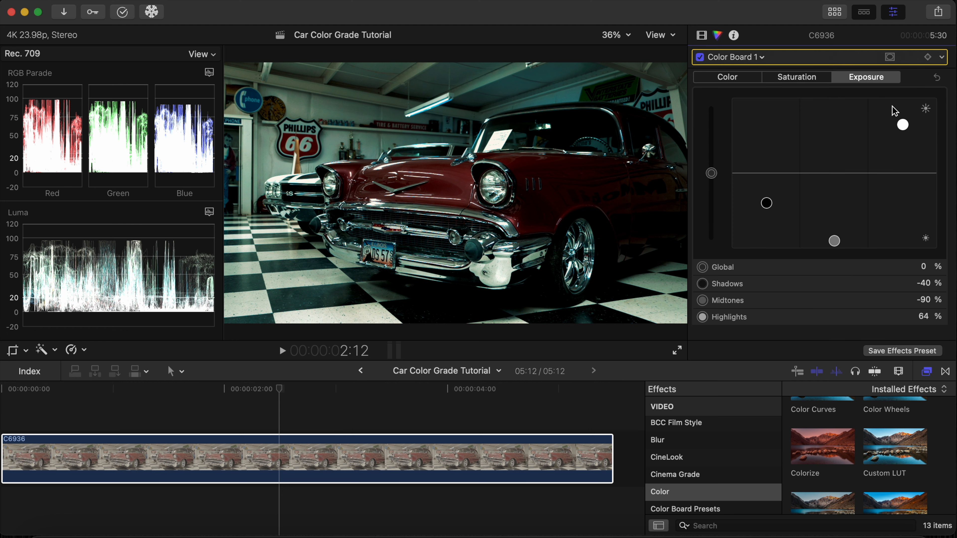
pyautogui.click(750, 78)
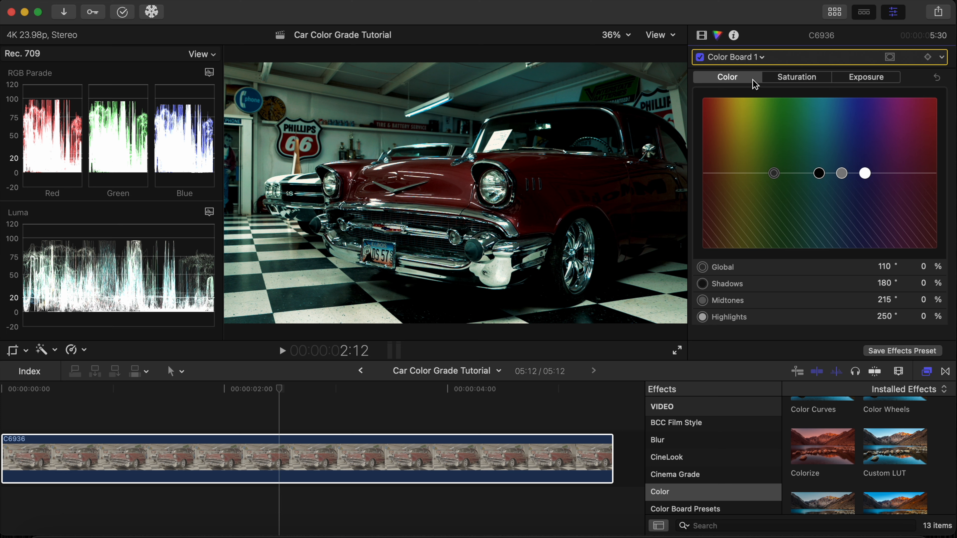
pyautogui.moveTo(866, 174); pyautogui.dragTo(835, 187)
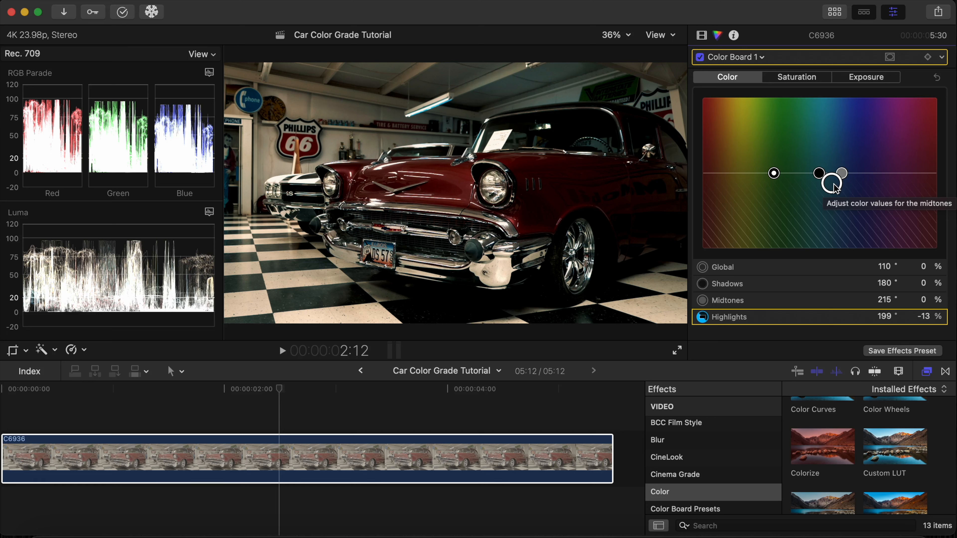
# Add a second Color Board with a wide shape mask over the upper frame, feathered down to the car's grille.
pyautogui.click(762, 57)
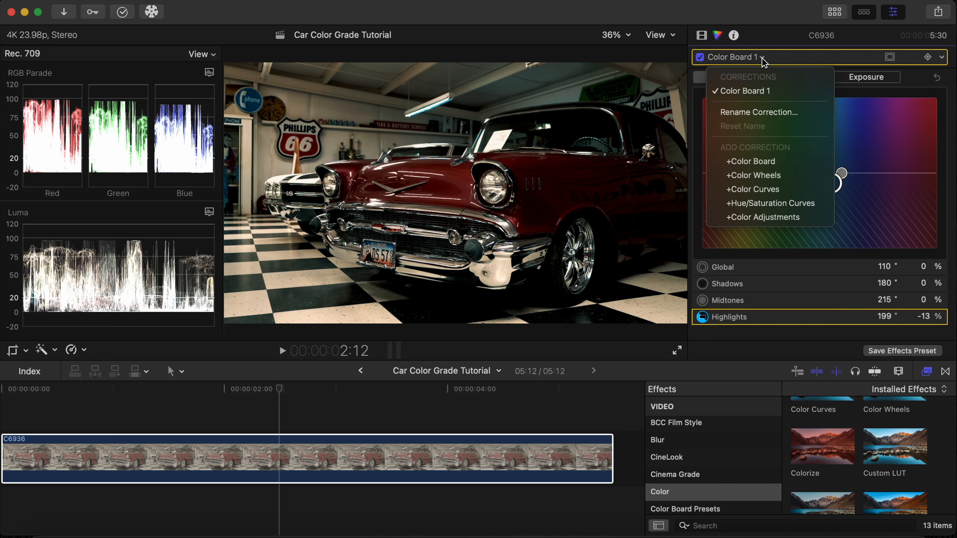
pyautogui.click(805, 162)
pyautogui.click(892, 58)
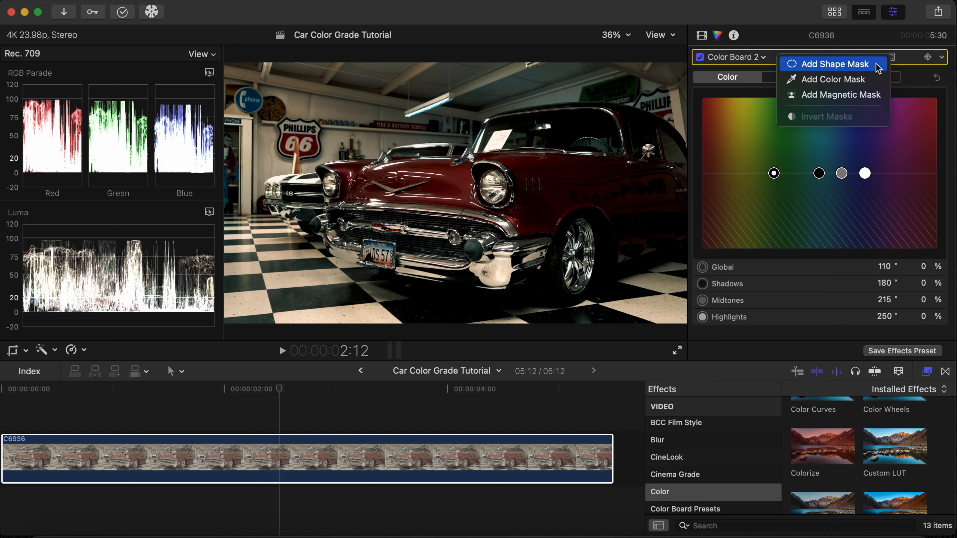
pyautogui.click(878, 65)
pyautogui.moveTo(401, 133); pyautogui.dragTo(394, 133)
pyautogui.moveTo(544, 192); pyautogui.dragTo(738, 194)
pyautogui.moveTo(569, 205); pyautogui.dragTo(579, 60)
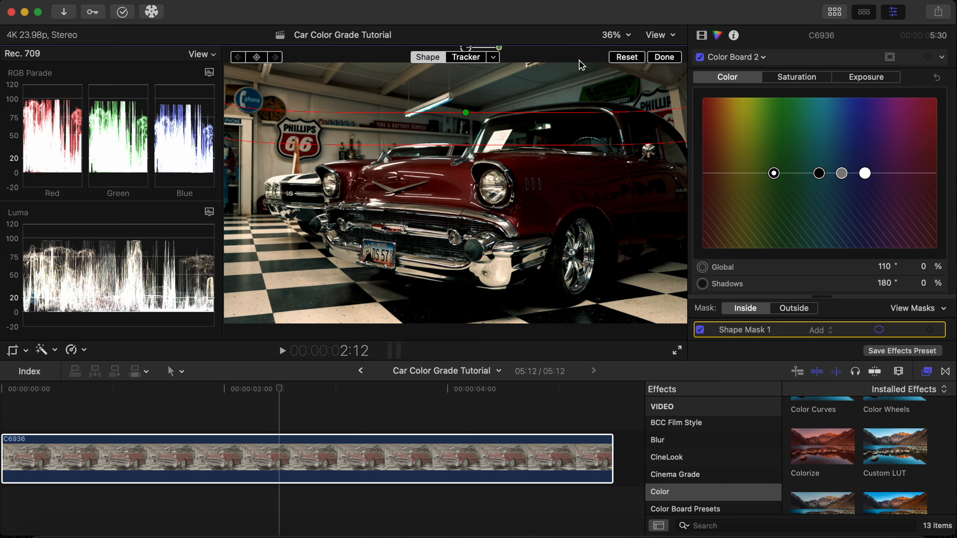
pyautogui.moveTo(463, 145); pyautogui.dragTo(463, 216)
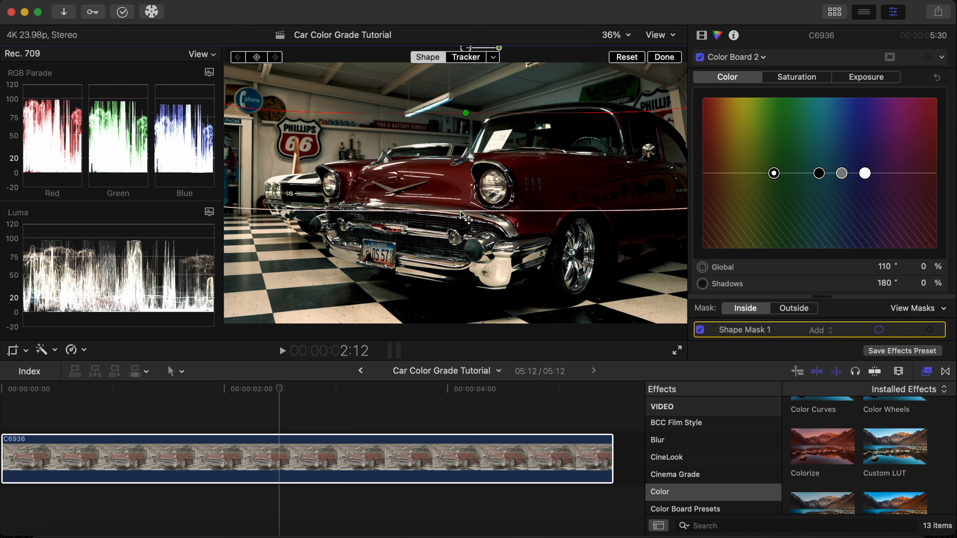
# In Color Board 2, set the Highlights color to 161° at 48% and the Highlights exposure to -41%.
pyautogui.moveTo(865, 173); pyautogui.dragTo(806, 98)
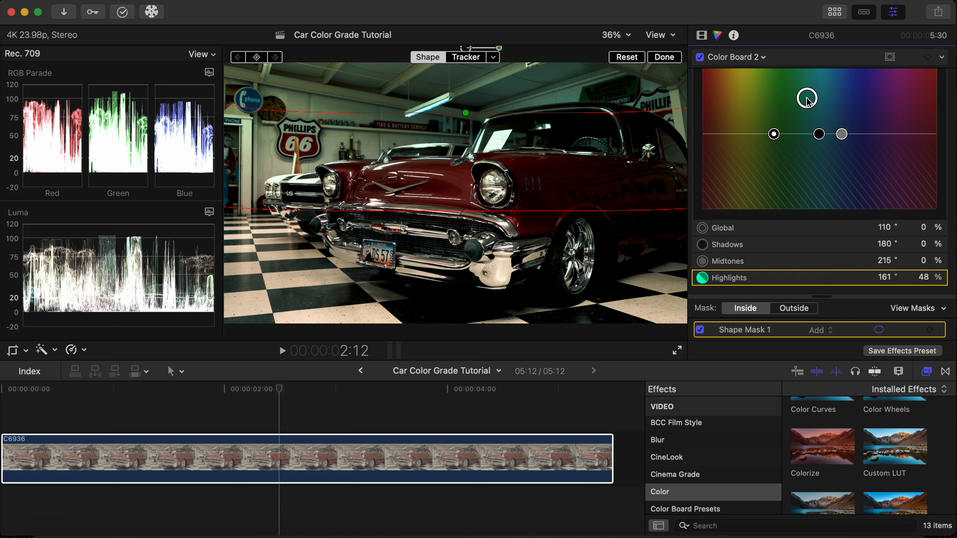
pyautogui.scroll(2, 876, 137)
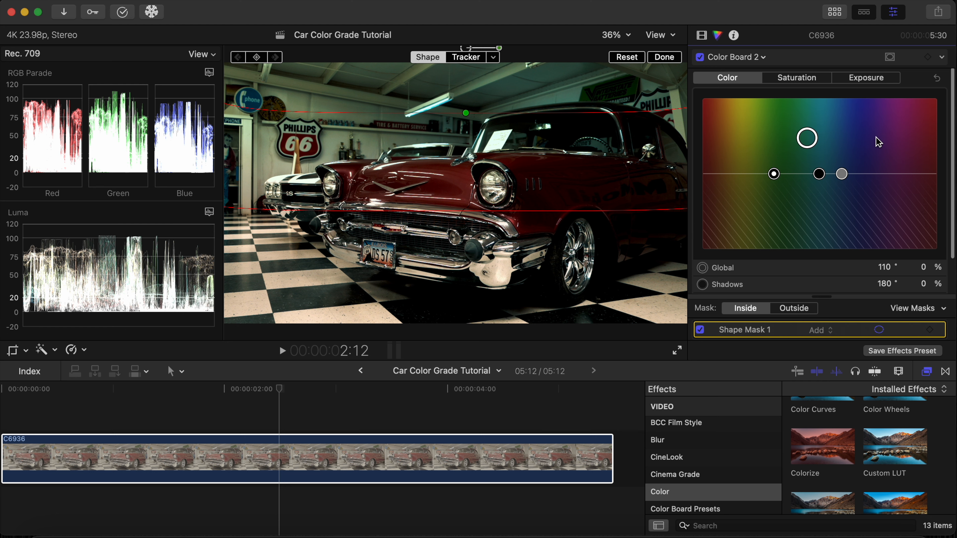
pyautogui.click(874, 77)
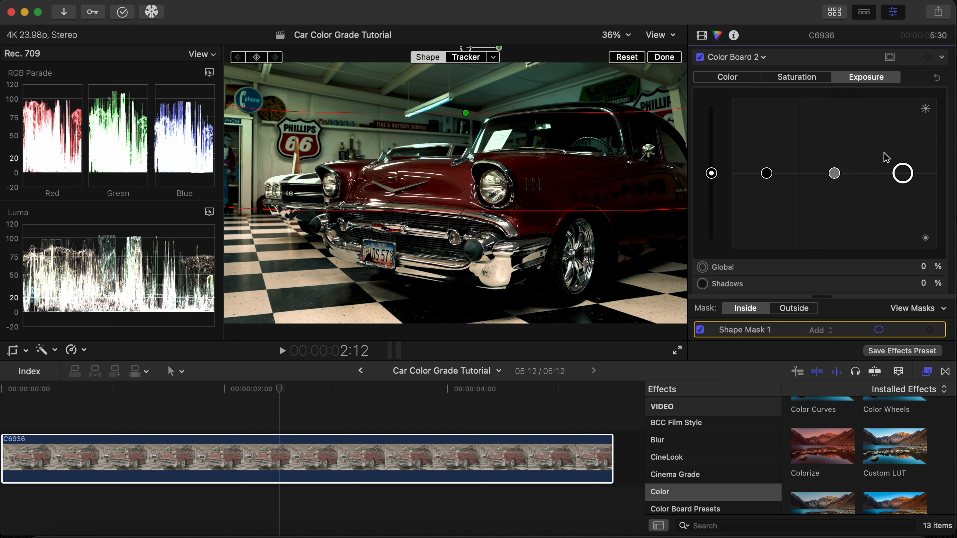
pyautogui.moveTo(901, 174)
pyautogui.mouseDown()
pyautogui.moveTo(902, 134)
pyautogui.moveTo(908, 165)
pyautogui.mouseUp()
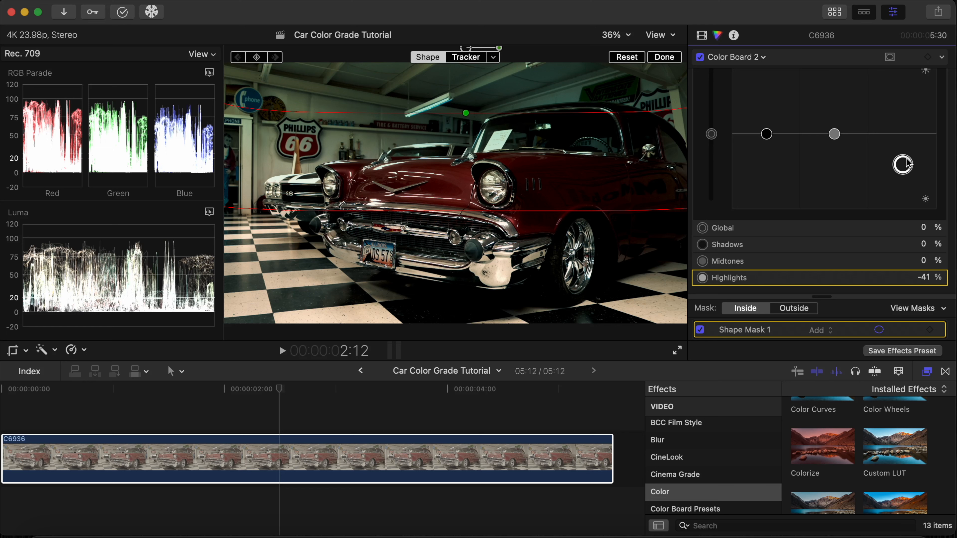
# Add a third Color Board with a rounded rectangular shape mask, stretched, tilted slightly and positioned around the red car.
pyautogui.click(764, 58)
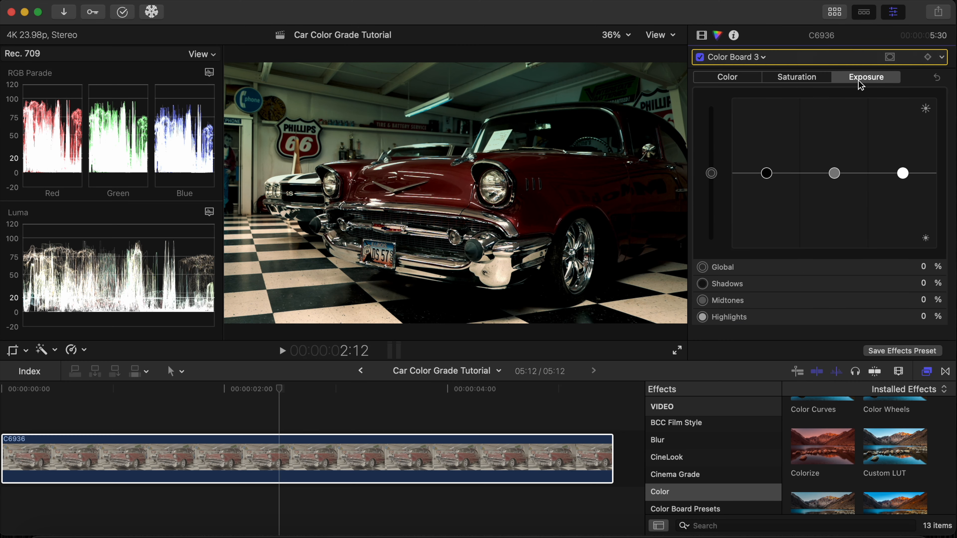
pyautogui.click(889, 56)
pyautogui.click(881, 66)
pyautogui.moveTo(431, 133); pyautogui.dragTo(402, 128)
pyautogui.moveTo(520, 193); pyautogui.dragTo(588, 193)
pyautogui.moveTo(456, 192); pyautogui.dragTo(515, 197)
pyautogui.moveTo(548, 198); pyautogui.dragTo(548, 195)
pyautogui.moveTo(647, 188); pyautogui.dragTo(671, 187)
pyautogui.moveTo(514, 198); pyautogui.dragTo(484, 206)
pyautogui.moveTo(641, 195); pyautogui.dragTo(664, 193)
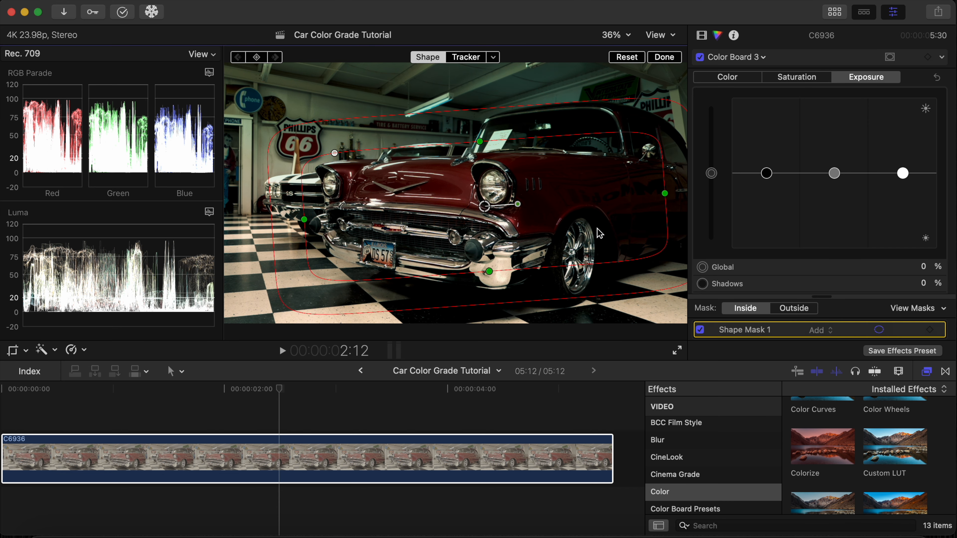
# Refine the car mask's height, position and feather, and set the Highlights exposure in Color Board 3 to 74%.
pyautogui.moveTo(489, 271); pyautogui.dragTo(490, 279)
pyautogui.moveTo(485, 206); pyautogui.dragTo(493, 215)
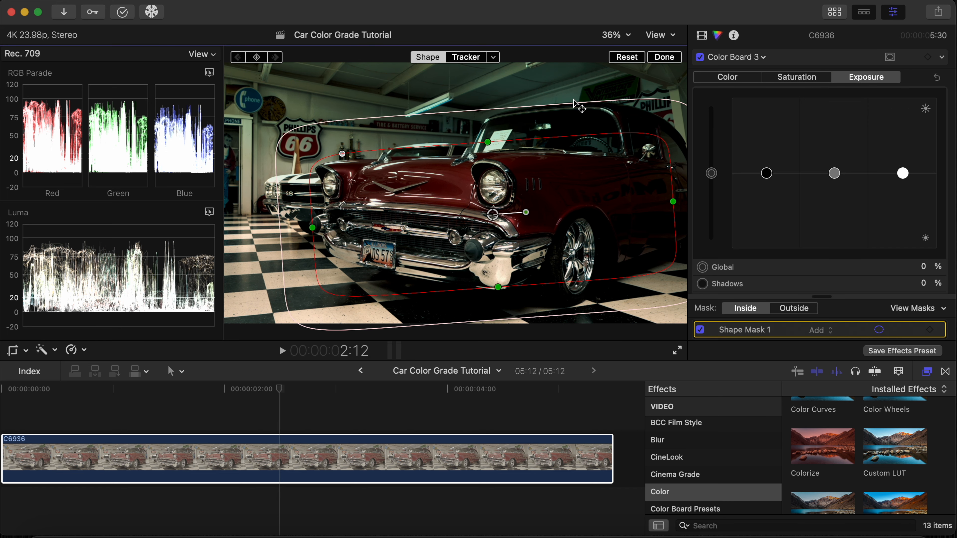
pyautogui.moveTo(573, 103); pyautogui.dragTo(574, 97)
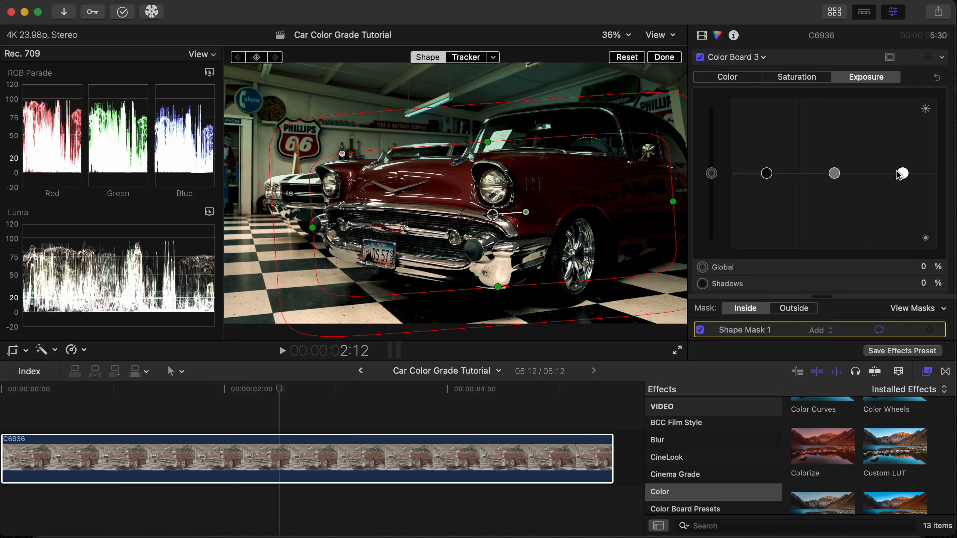
pyautogui.moveTo(903, 174); pyautogui.dragTo(902, 83)
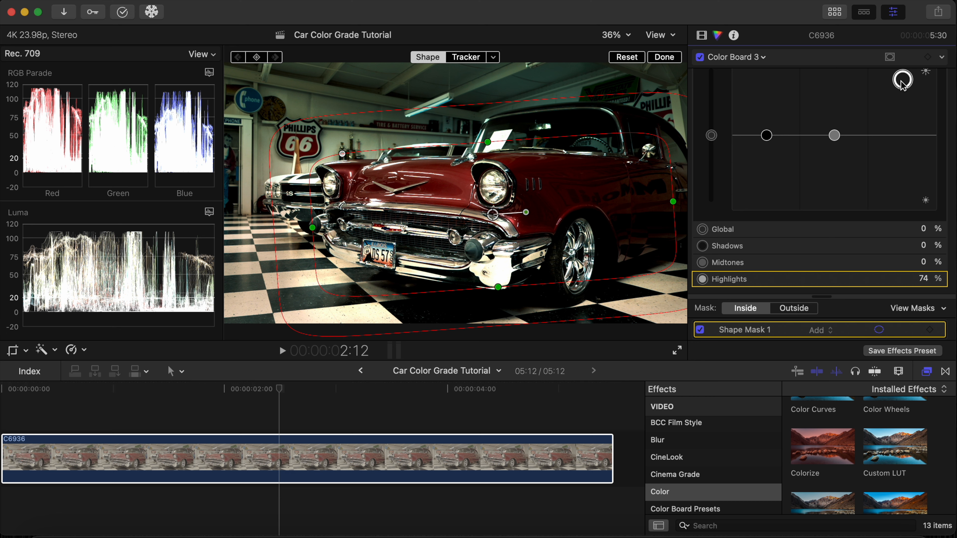
# Add a fourth Color Board with a rounded rectangular shape mask around the car, and invert the mask.
pyautogui.click(762, 57)
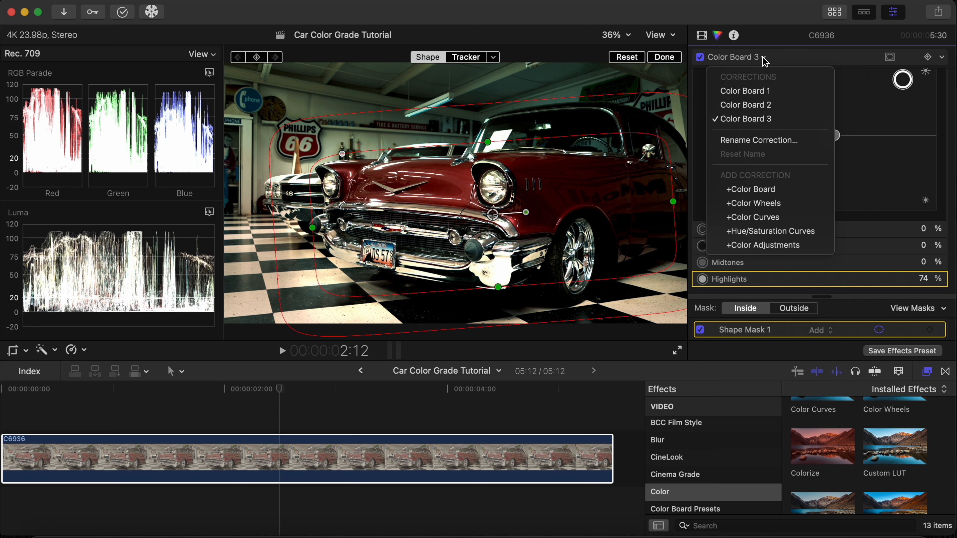
pyautogui.click(775, 190)
pyautogui.click(890, 57)
pyautogui.click(882, 66)
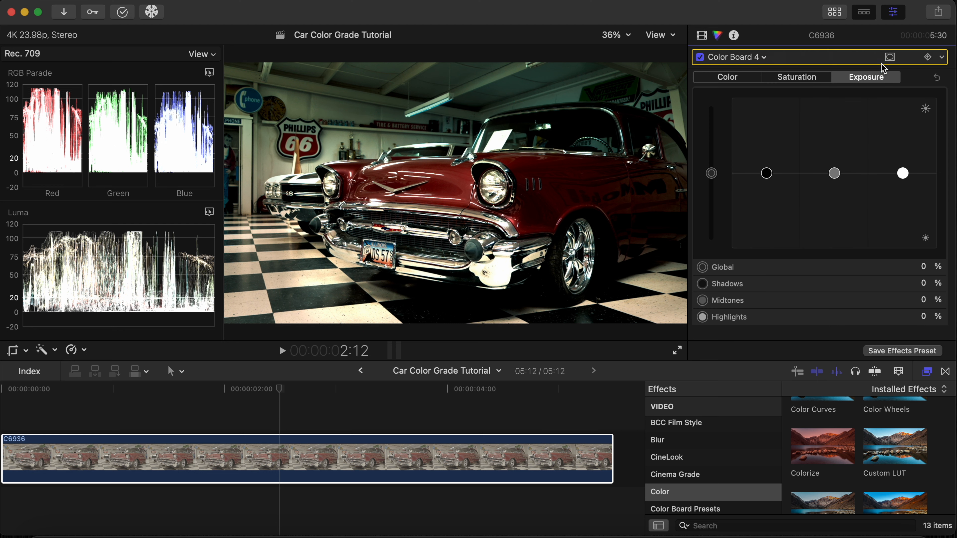
pyautogui.moveTo(431, 133); pyautogui.dragTo(422, 129)
pyautogui.moveTo(522, 191); pyautogui.dragTo(609, 184)
pyautogui.moveTo(456, 193); pyautogui.dragTo(463, 205)
pyautogui.moveTo(463, 271); pyautogui.dragTo(462, 291)
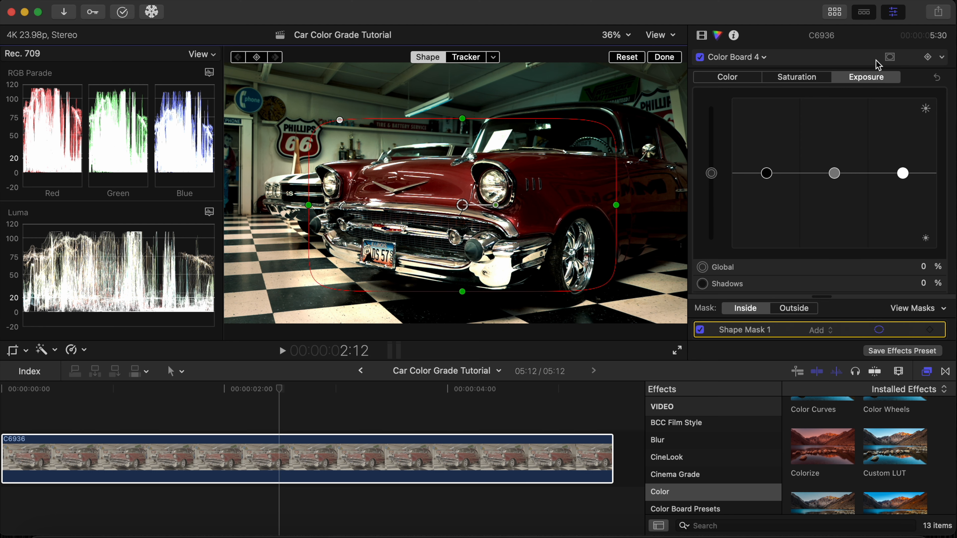
pyautogui.click(889, 57)
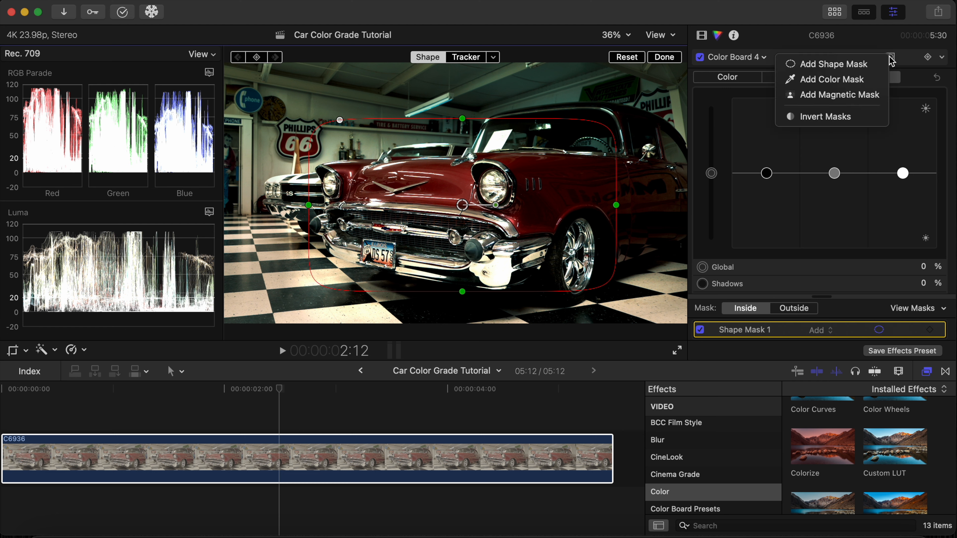
pyautogui.click(872, 117)
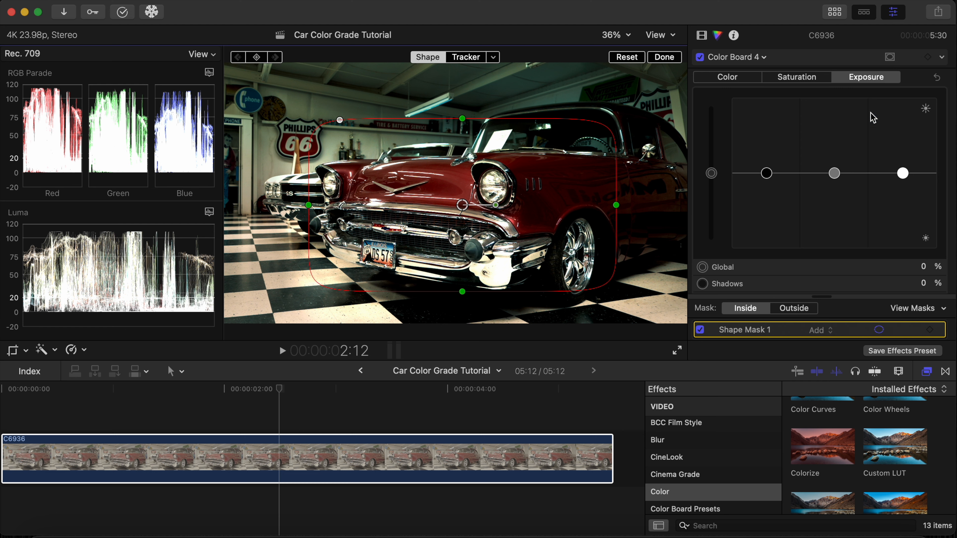
# Set Color Board 4's exposure to Shadows -12% and Highlights -76%, and finish editing the shape mask.
pyautogui.moveTo(767, 173); pyautogui.dragTo(765, 184)
pyautogui.moveTo(903, 133); pyautogui.dragTo(906, 199)
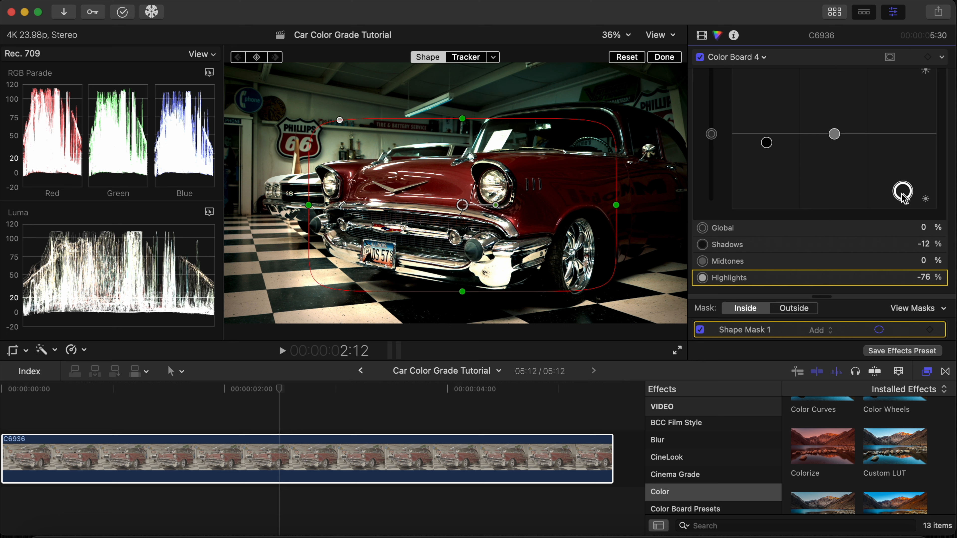
pyautogui.click(665, 61)
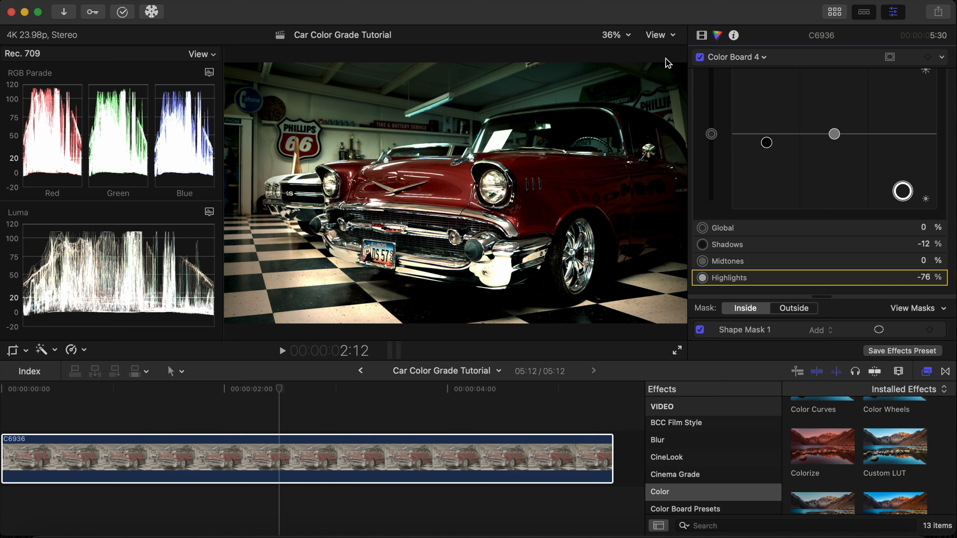